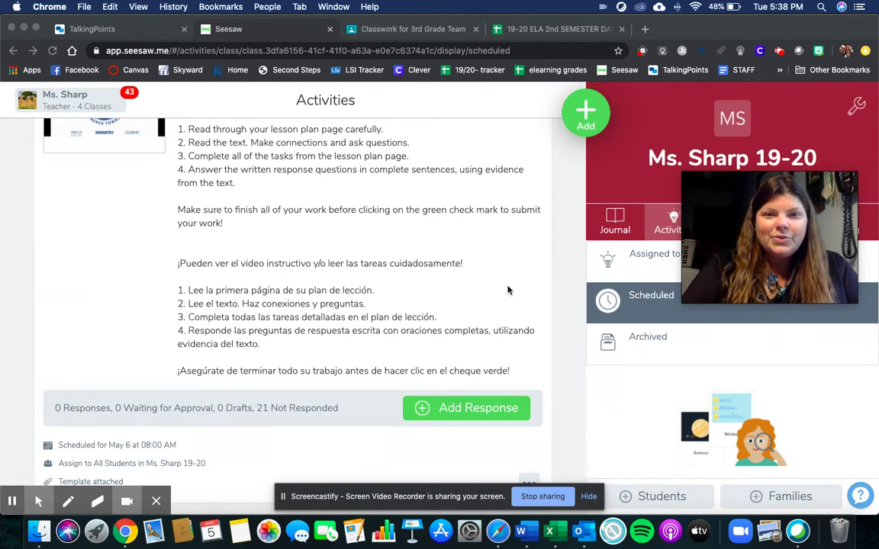
- Scroll the scheduled activities to find the Humanities Week of May 4 Lesson 2 post
scroll(507, 290, up, 2)
scroll(507, 290, down, 2)
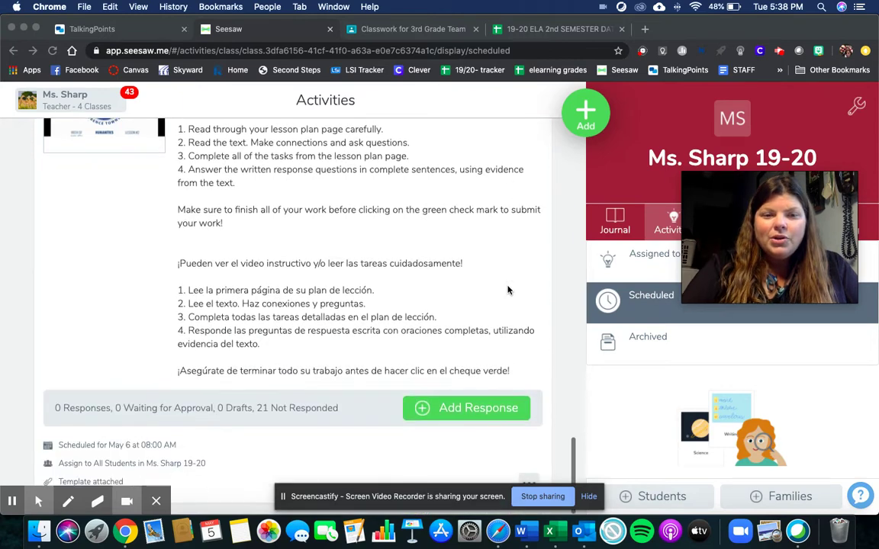
scroll(507, 290, up, 5)
scroll(507, 289, down, 1)
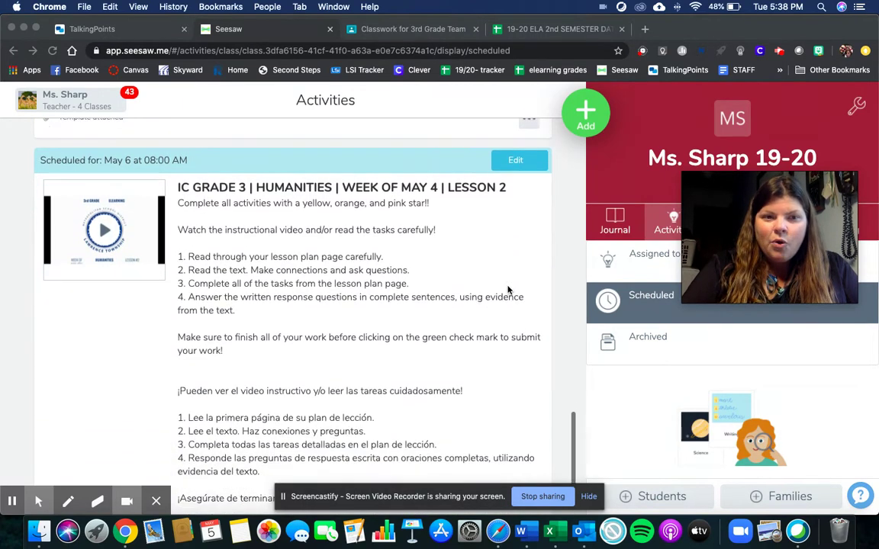
scroll(507, 289, down, 2)
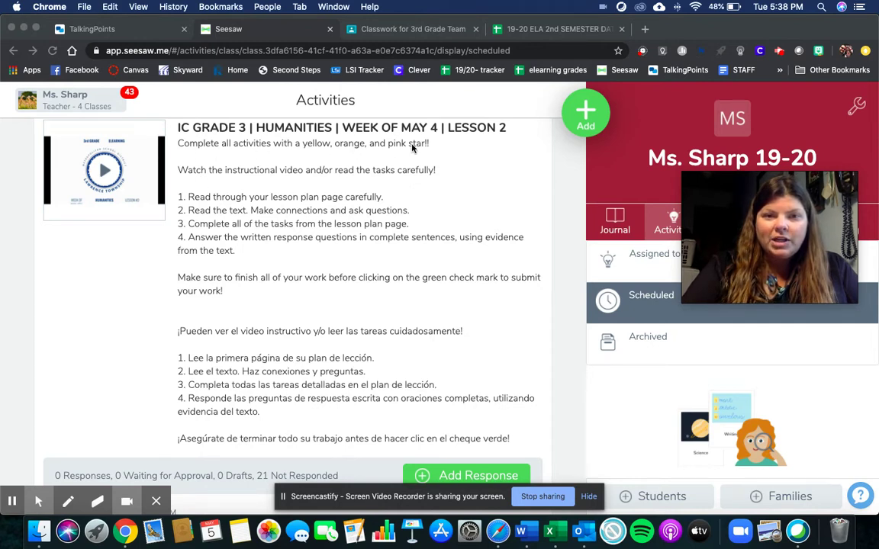
scroll(433, 221, down, 2)
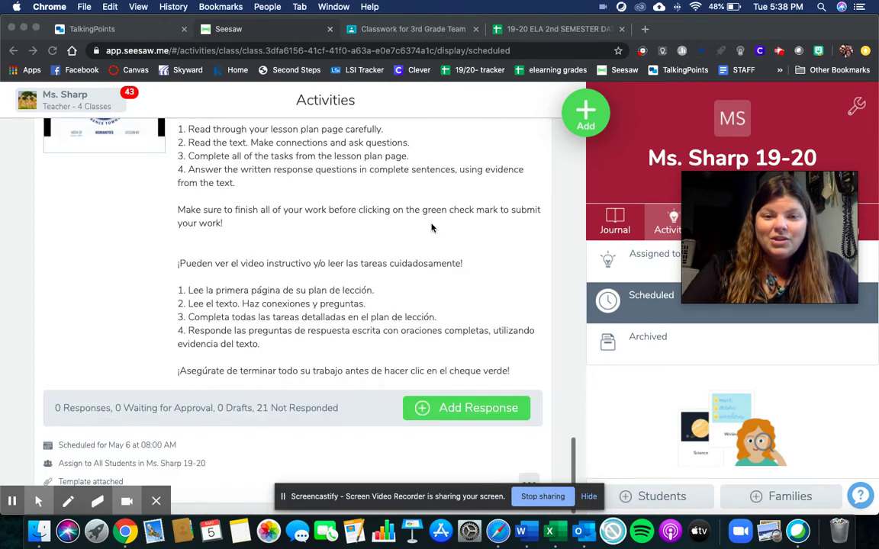
scroll(408, 241, up, 2)
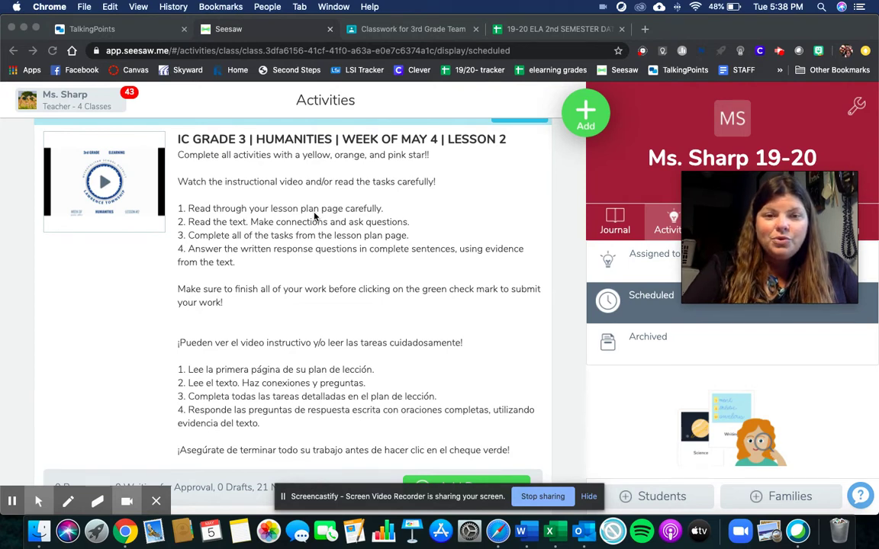
scroll(314, 217, down, 2)
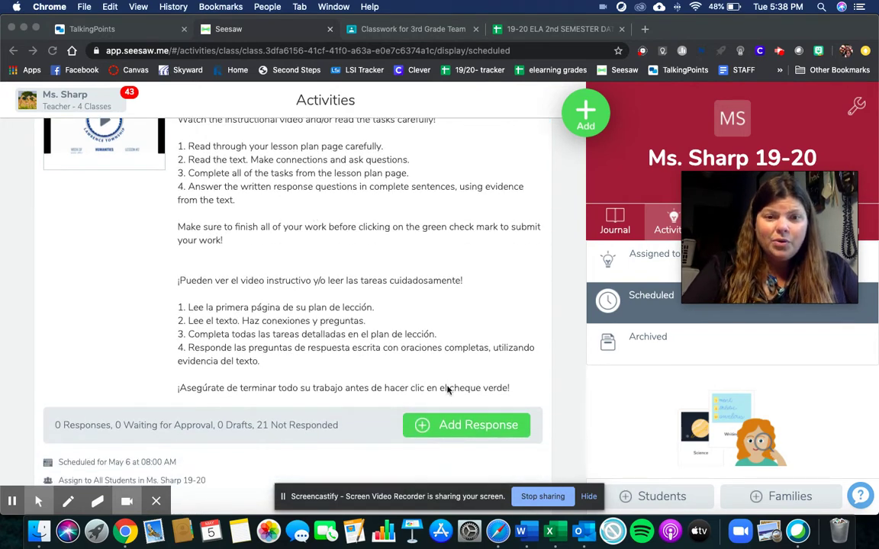
- Add a response to the Humanities Lesson 2 activity as the Sample Student
click(453, 424)
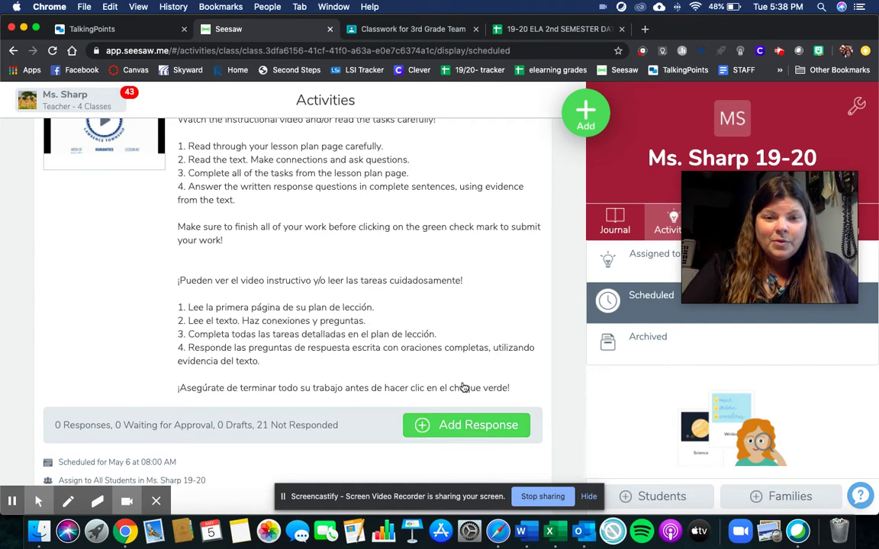
click(471, 431)
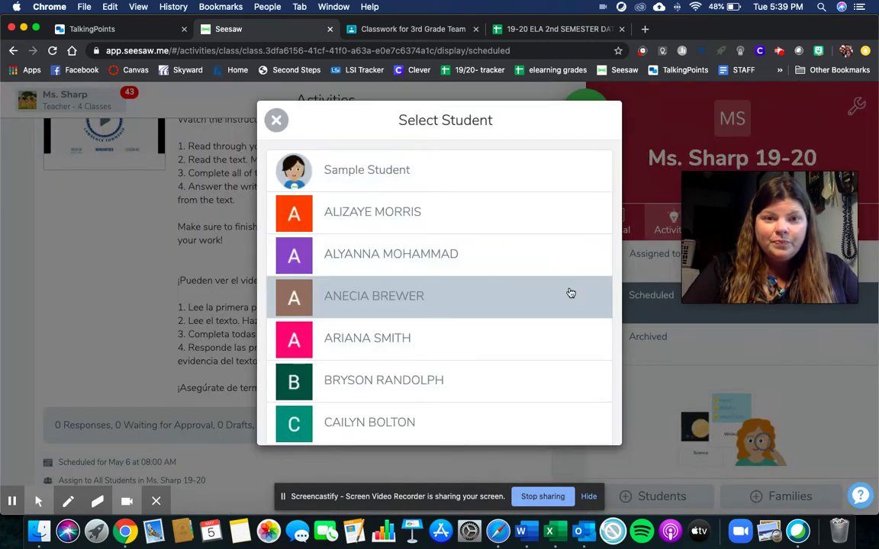
click(431, 180)
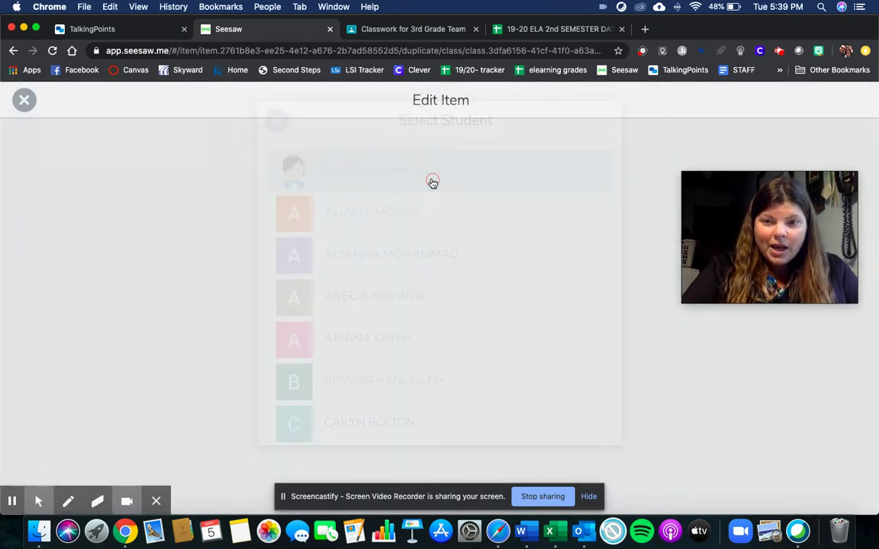
click(432, 181)
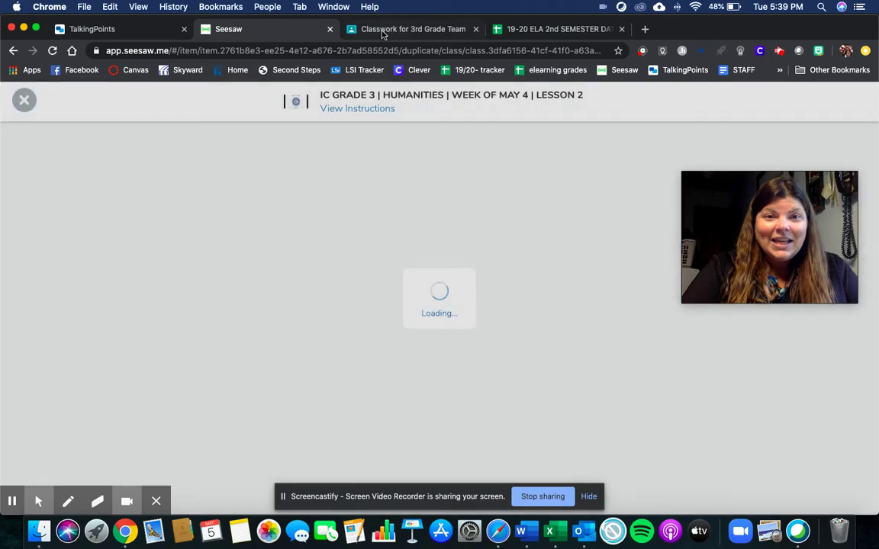
- In Classroom, close The Poisonous Apple.pdf, open the 19-20 class's classwork, then return to Seesaw
click(382, 30)
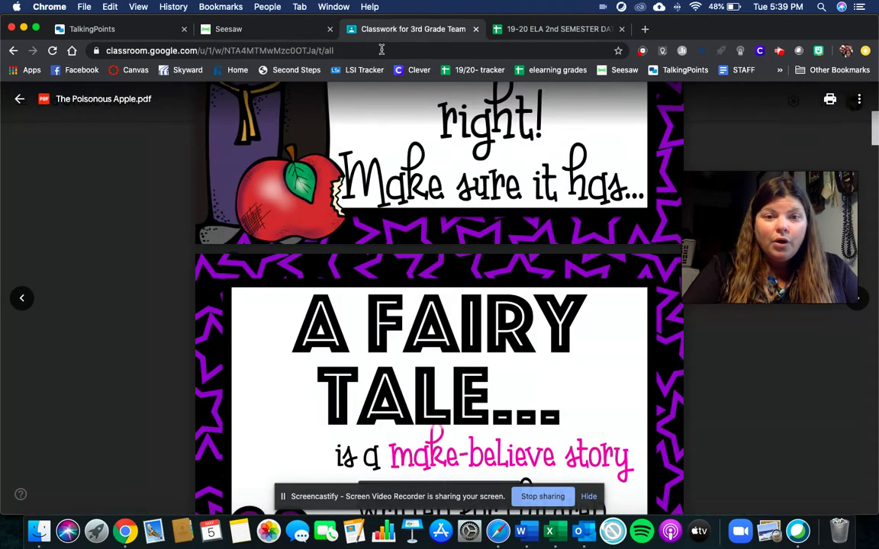
click(20, 99)
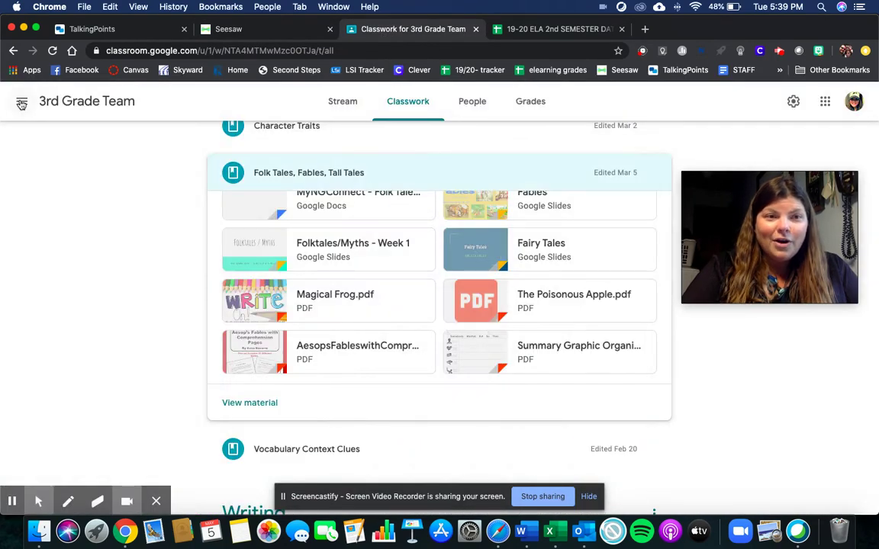
click(22, 102)
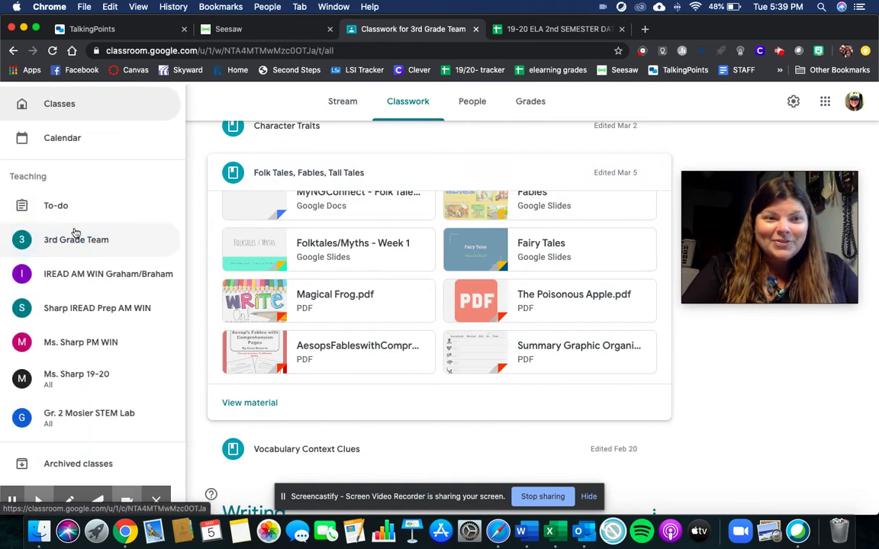
click(80, 375)
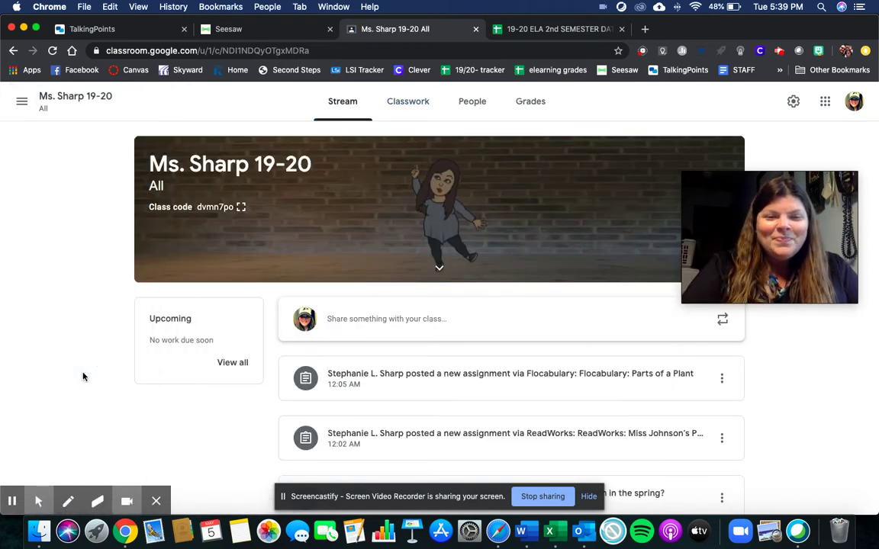
click(412, 108)
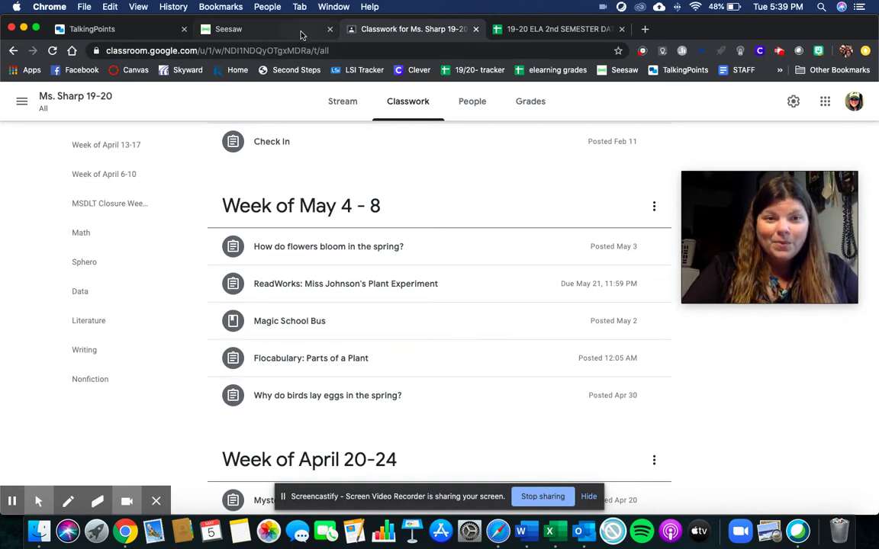
click(273, 32)
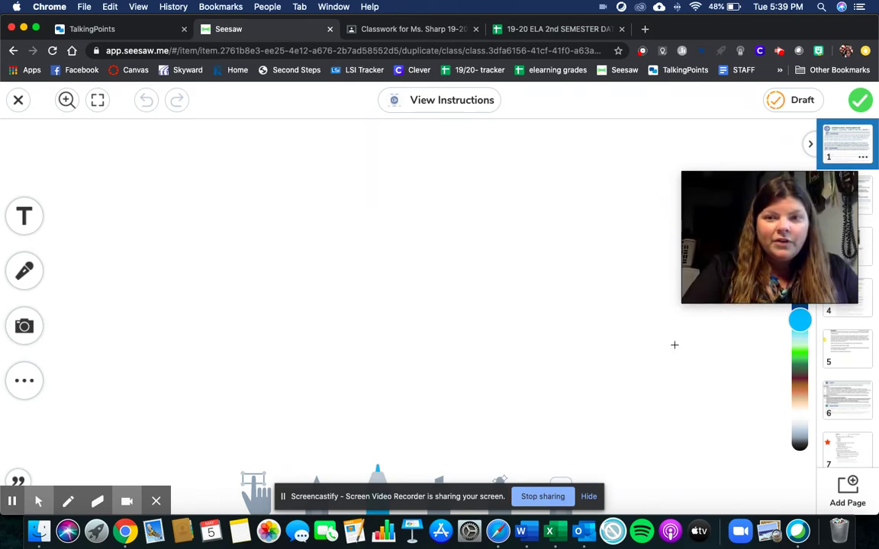
- View the Task #1 instructions, plant passage pages 4–5, Task #2 instructions and page 7
click(868, 197)
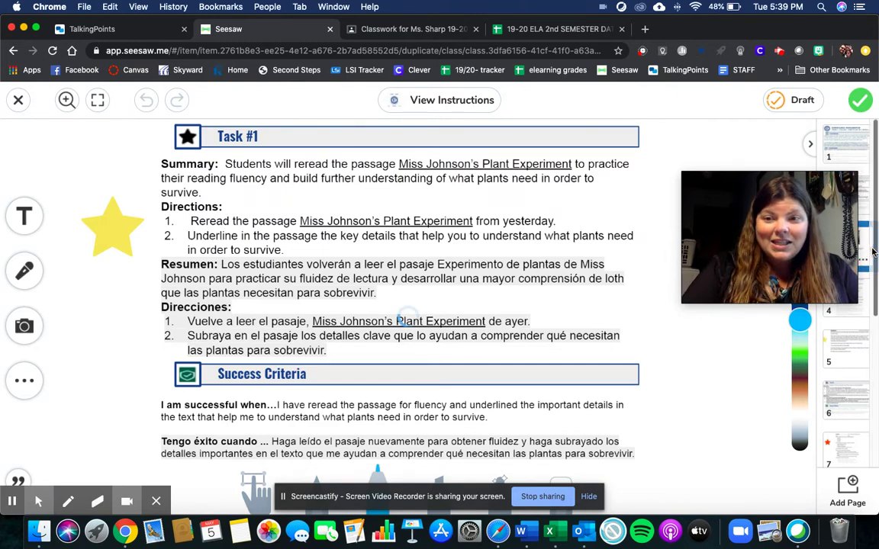
click(871, 254)
click(863, 311)
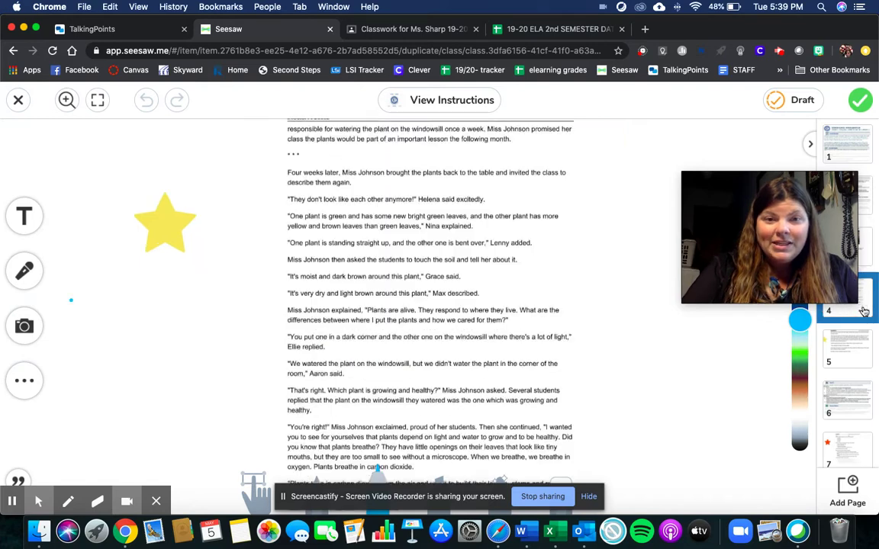
click(859, 360)
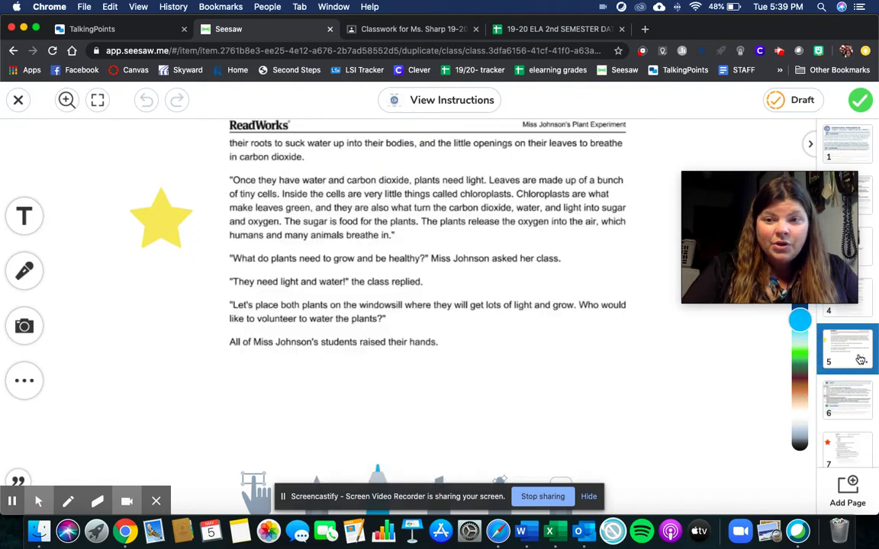
click(865, 210)
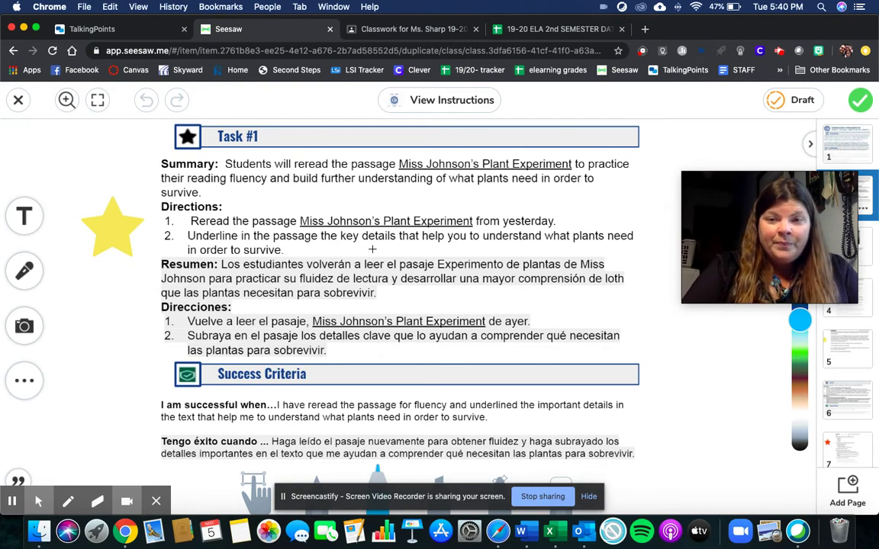
click(842, 402)
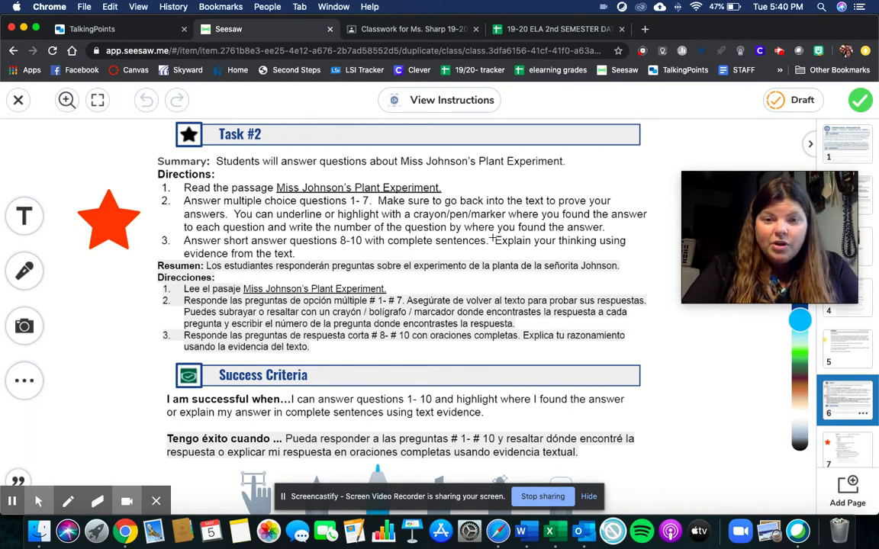
click(839, 447)
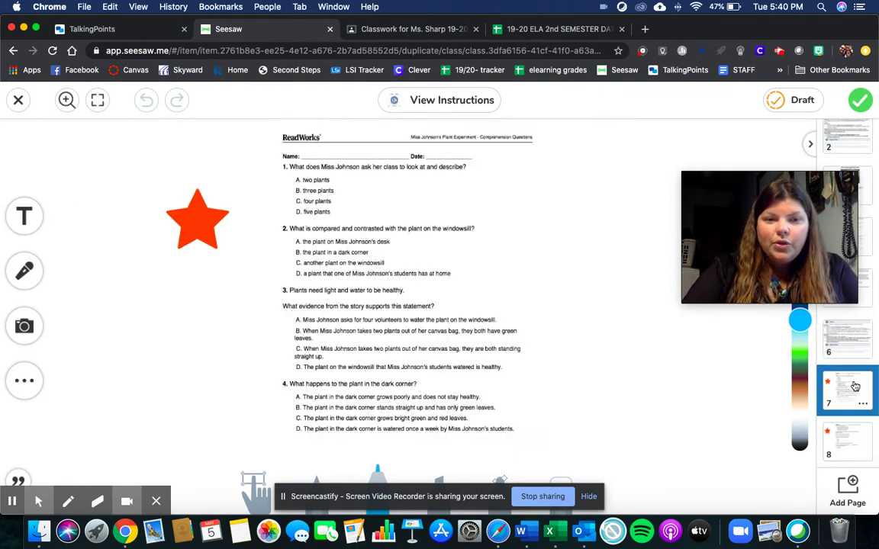
- View pages 8–11 (questions 5–10, Task #3, vocabulary worksheet), then close the response
click(856, 432)
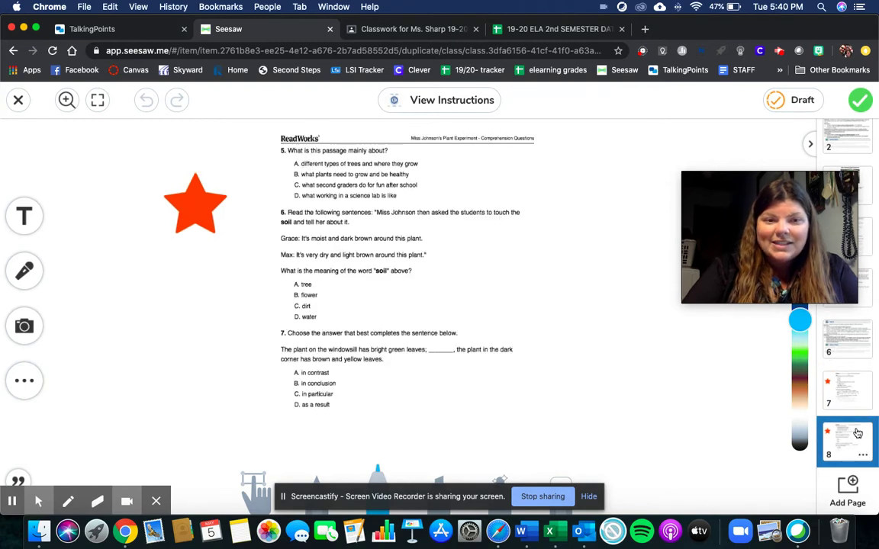
scroll(850, 415, down, 2)
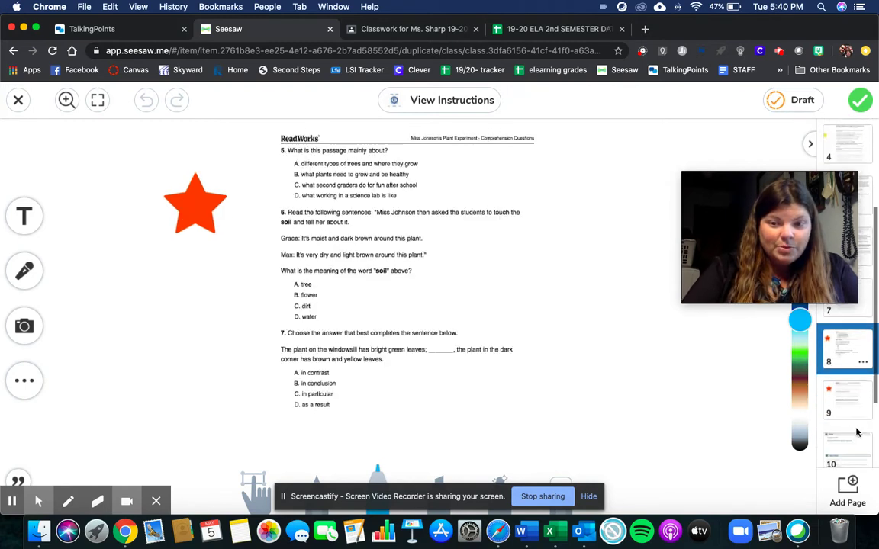
click(845, 400)
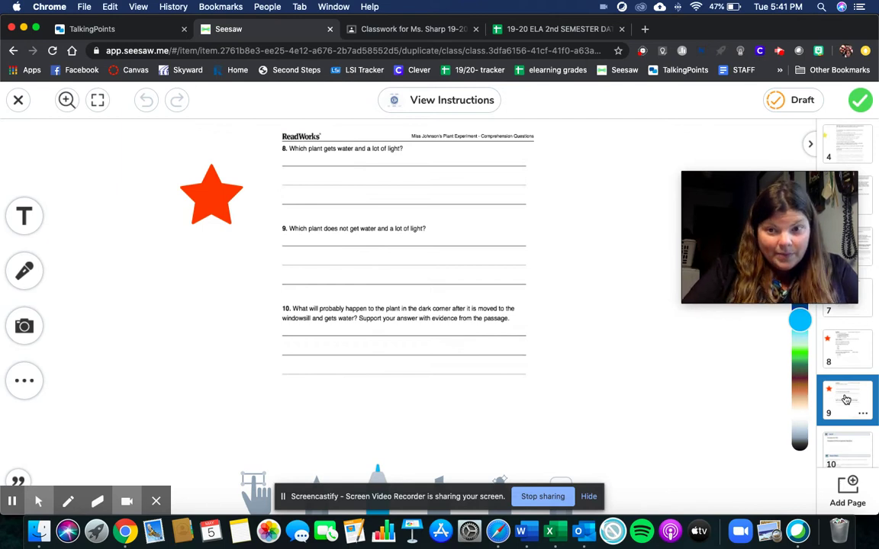
scroll(845, 400, down, 2)
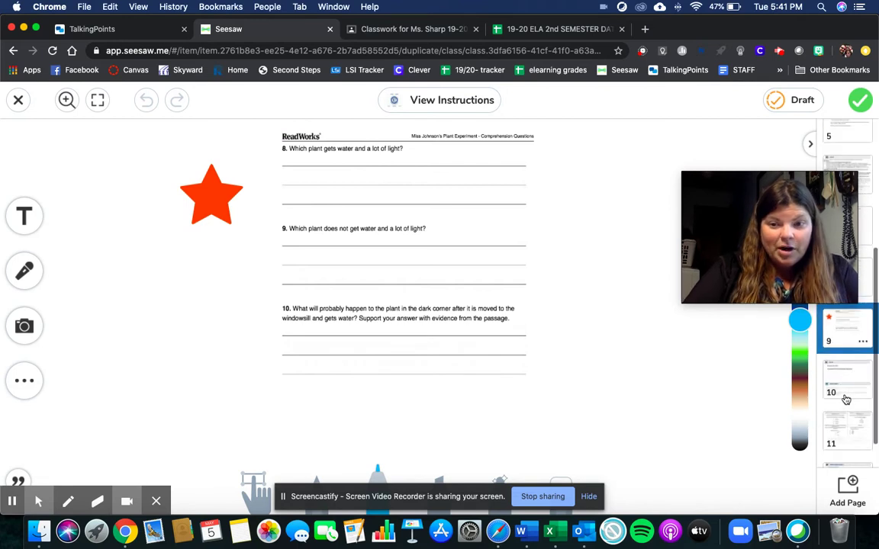
click(845, 396)
click(845, 435)
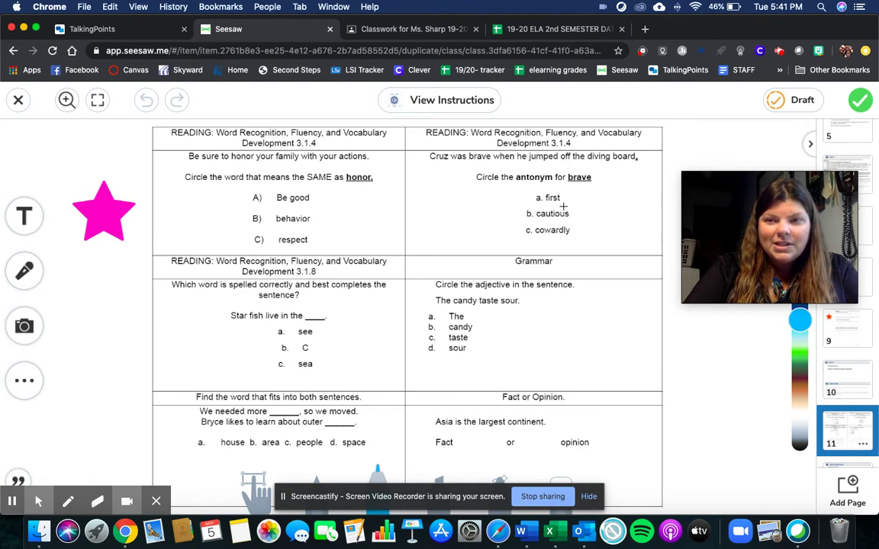
click(20, 100)
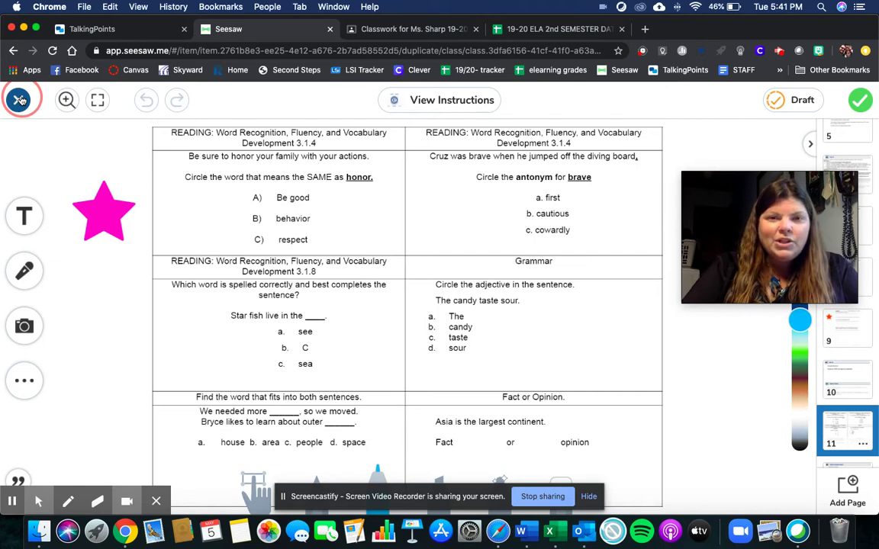
click(20, 99)
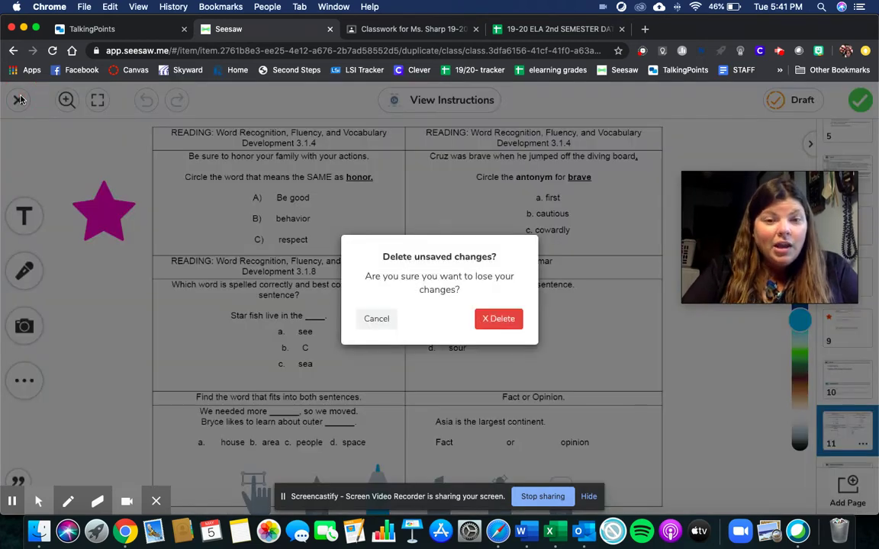
- Delete the unsaved sample response, then add a response to the STEM Week of May 4 Lesson 2 activity
click(509, 321)
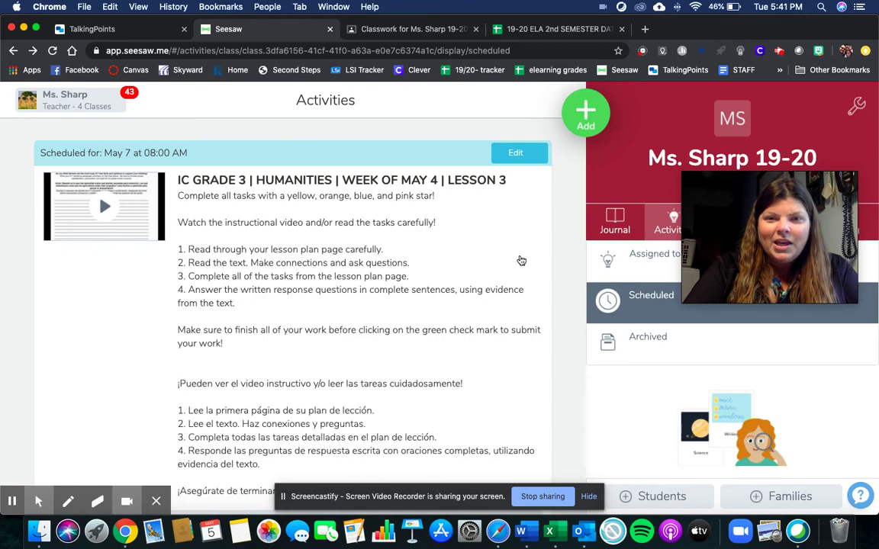
scroll(519, 260, down, 3)
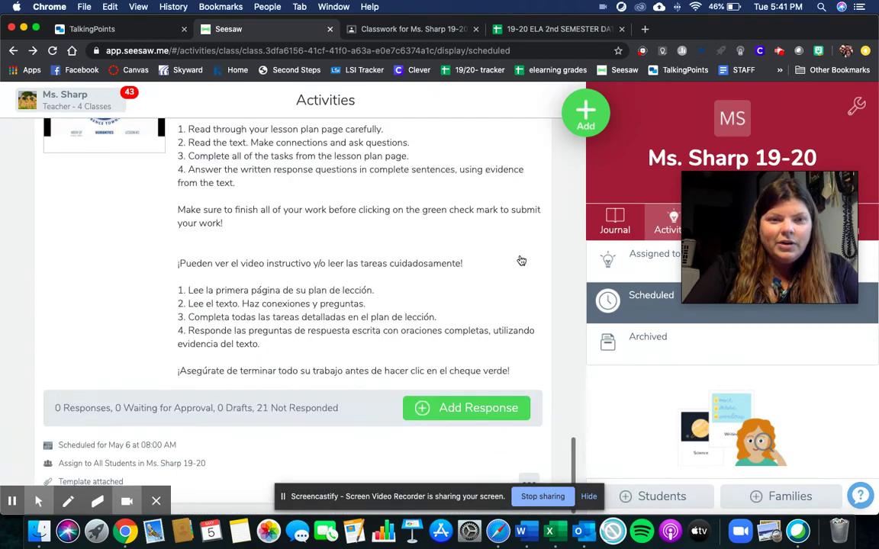
scroll(521, 261, down, 5)
scroll(521, 261, up, 5)
scroll(521, 261, down, 5)
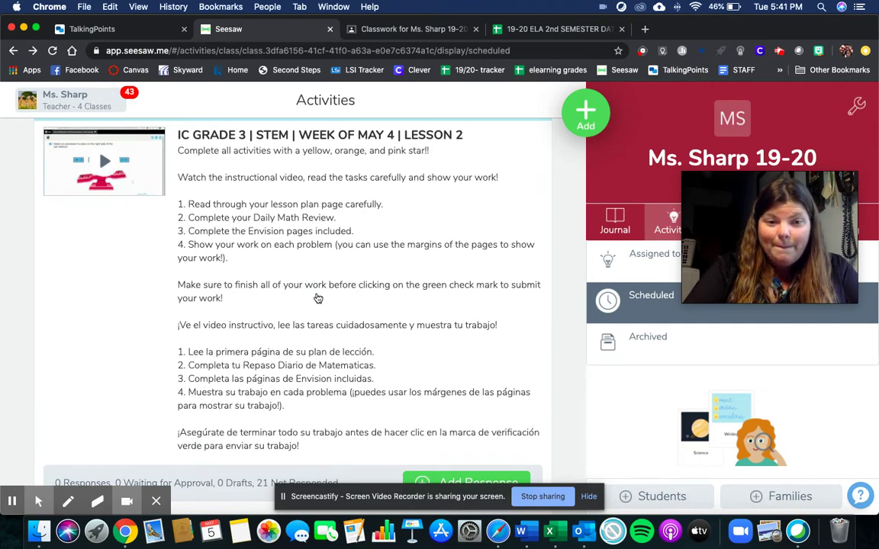
click(462, 477)
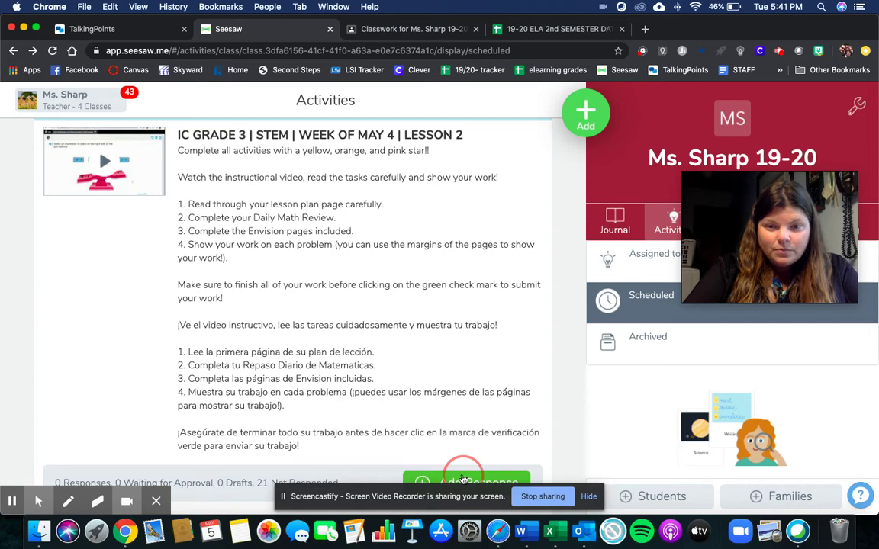
- Respond to the STEM Lesson 2 activity as Sample Student and show the Daily Math Practice page
click(462, 479)
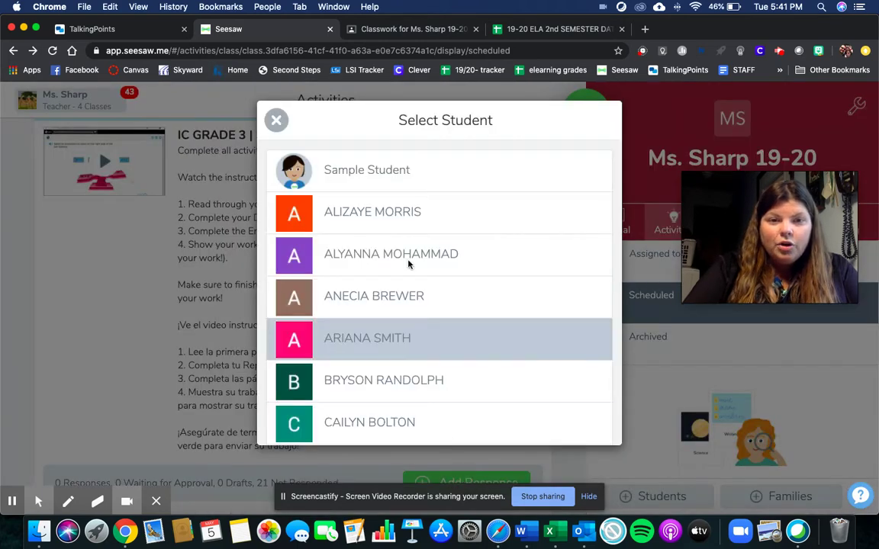
click(405, 174)
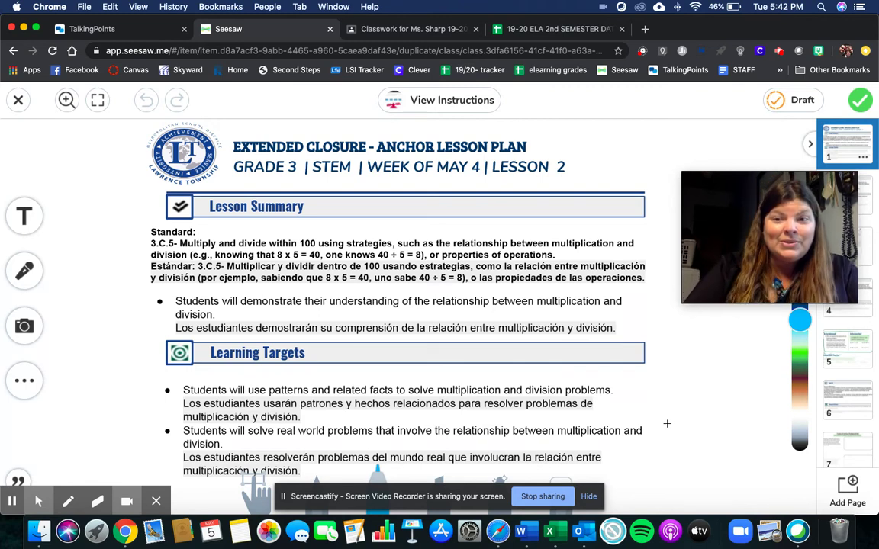
click(869, 255)
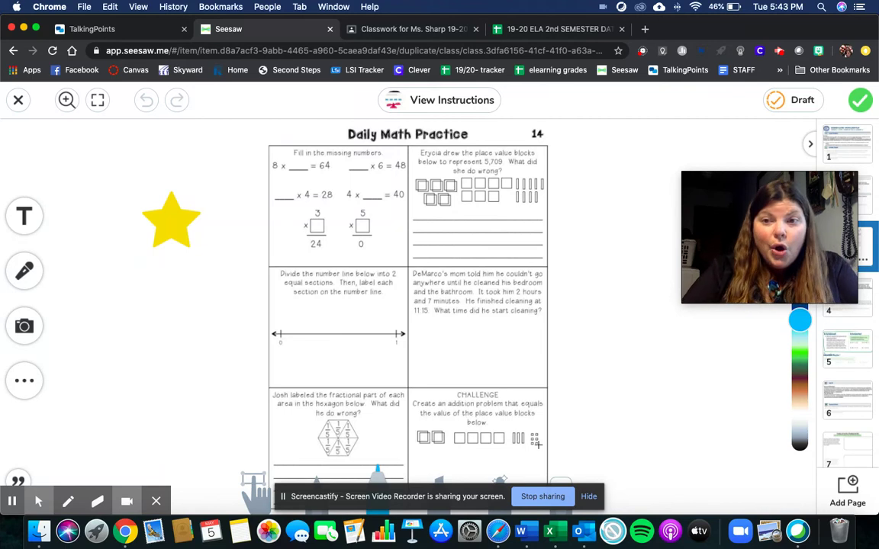
- View the Task #3 page, then the page 5 missing-value equation problems
click(866, 319)
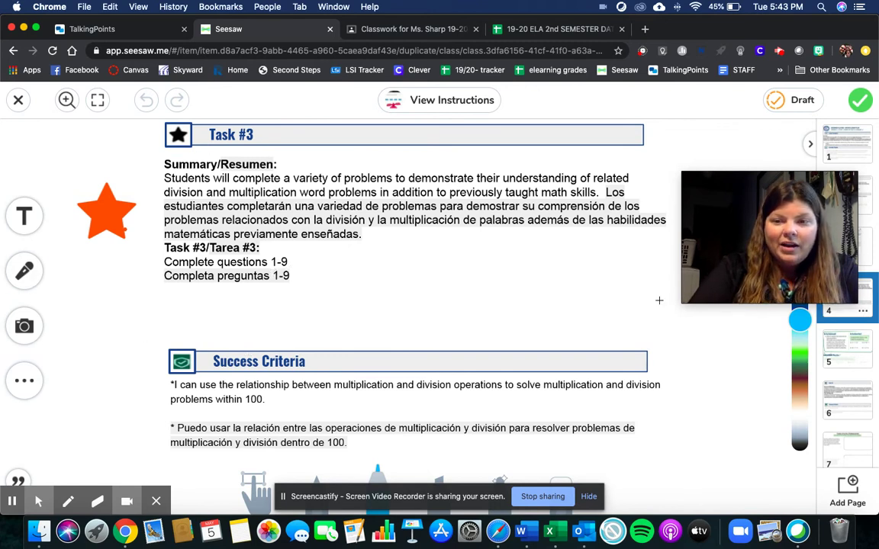
click(834, 348)
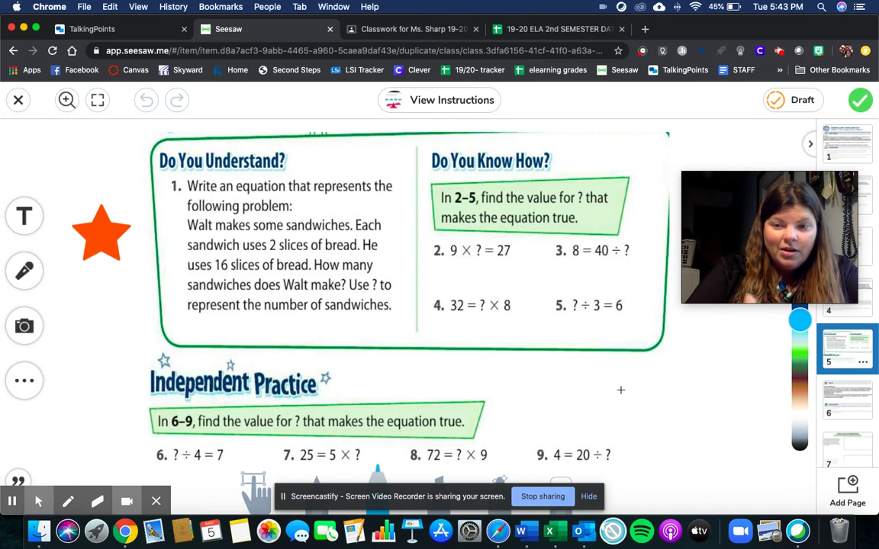
- View Task #4 and Problem of the Day, revisit page 5, then close and delete the draft
click(843, 400)
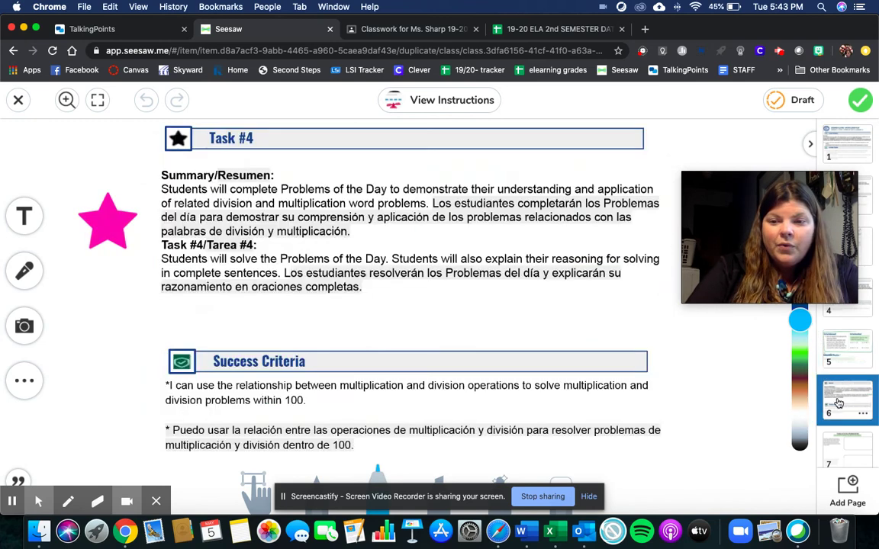
click(842, 451)
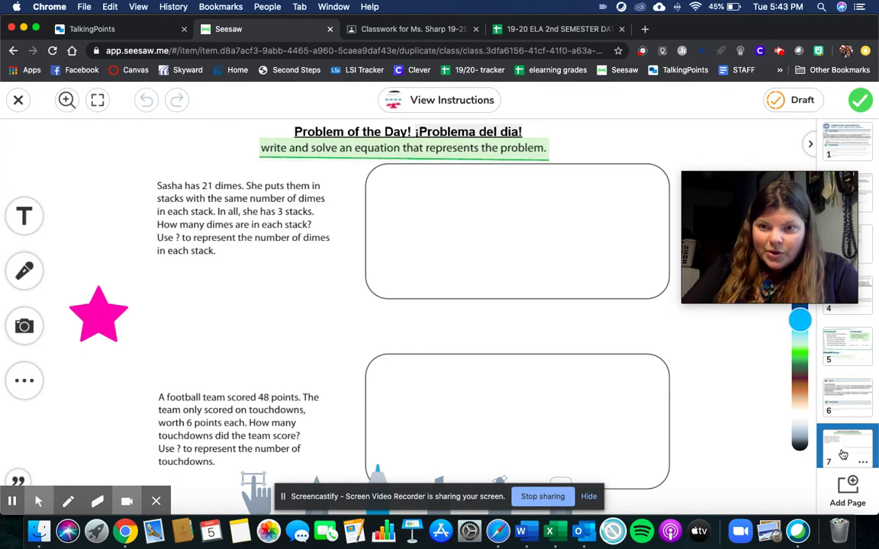
click(855, 354)
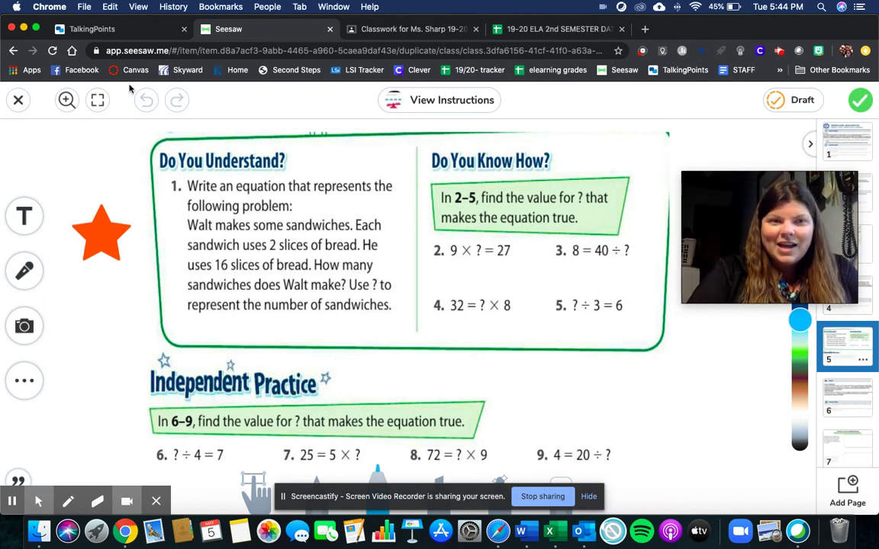
click(20, 102)
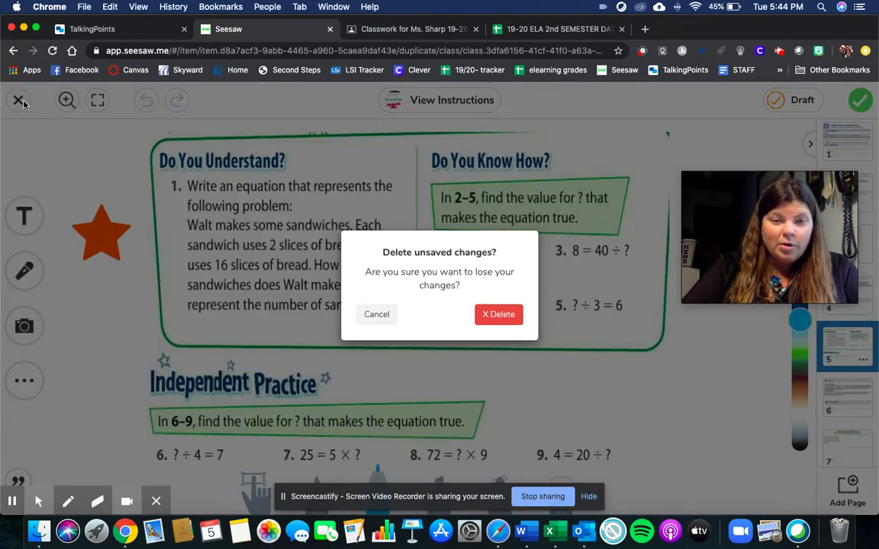
click(486, 320)
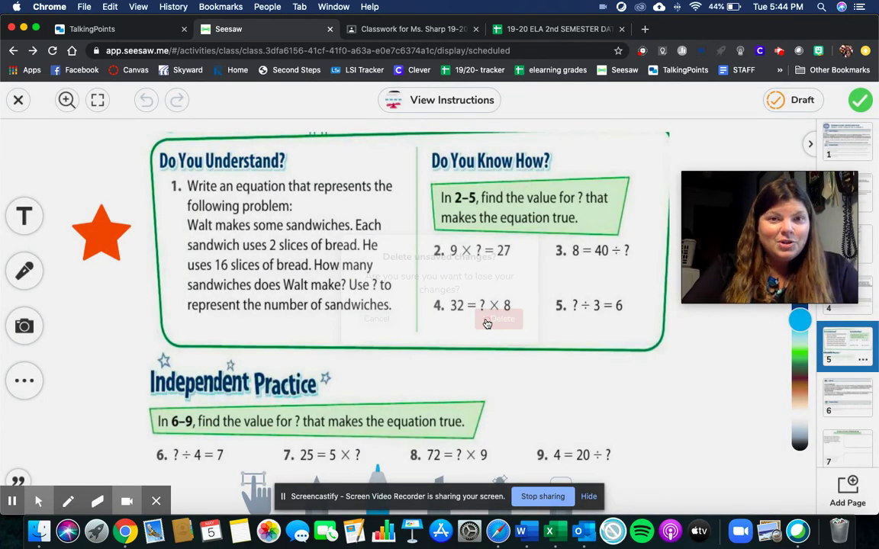